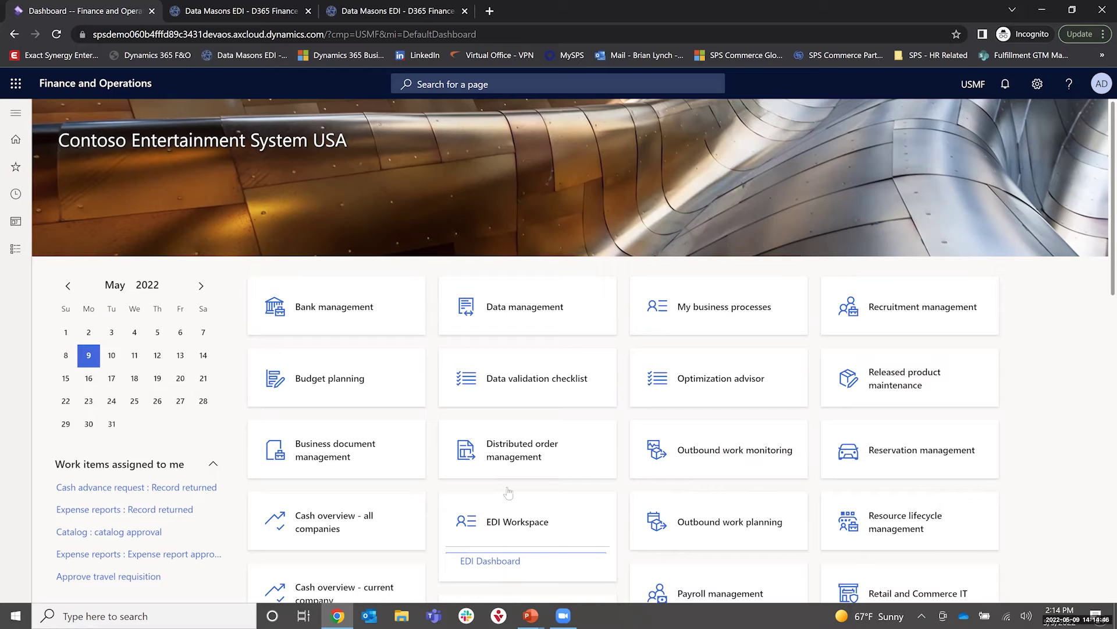
# - Display all sales orders, review their customer reference and sales origin, and open an invoiced Target Component Corp order
pyautogui.click(14, 167)
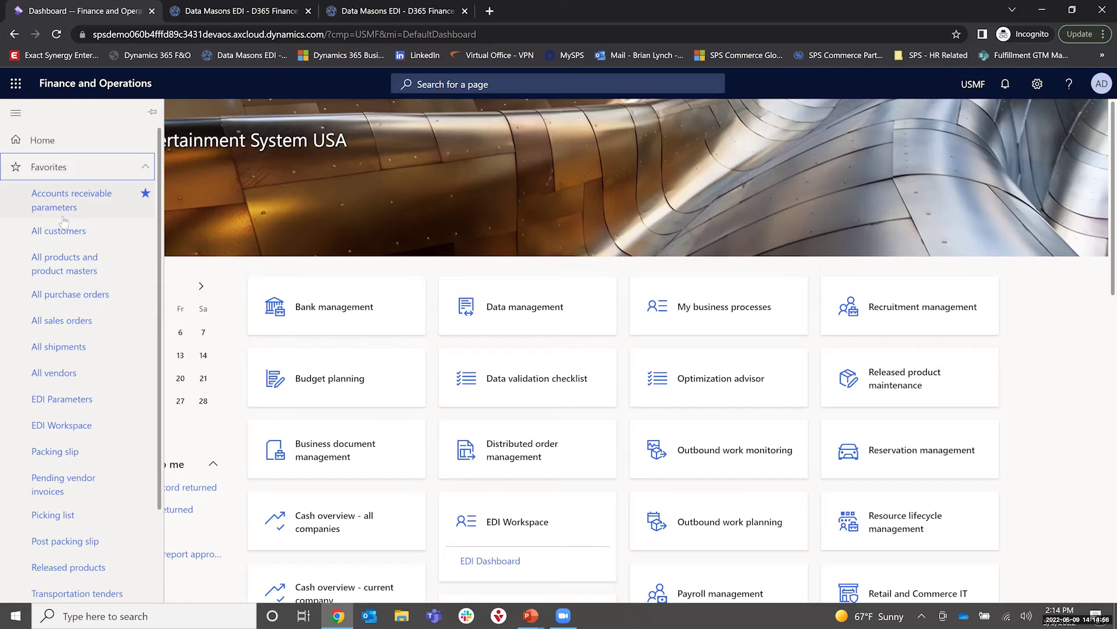
pyautogui.click(69, 320)
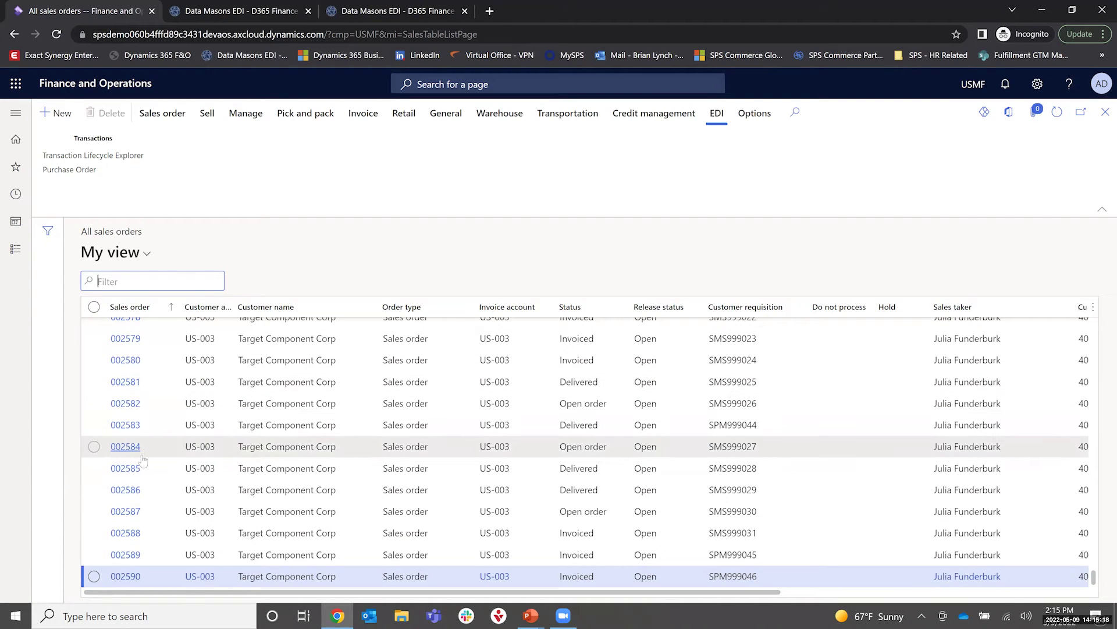
pyautogui.moveTo(195, 594); pyautogui.dragTo(447, 600)
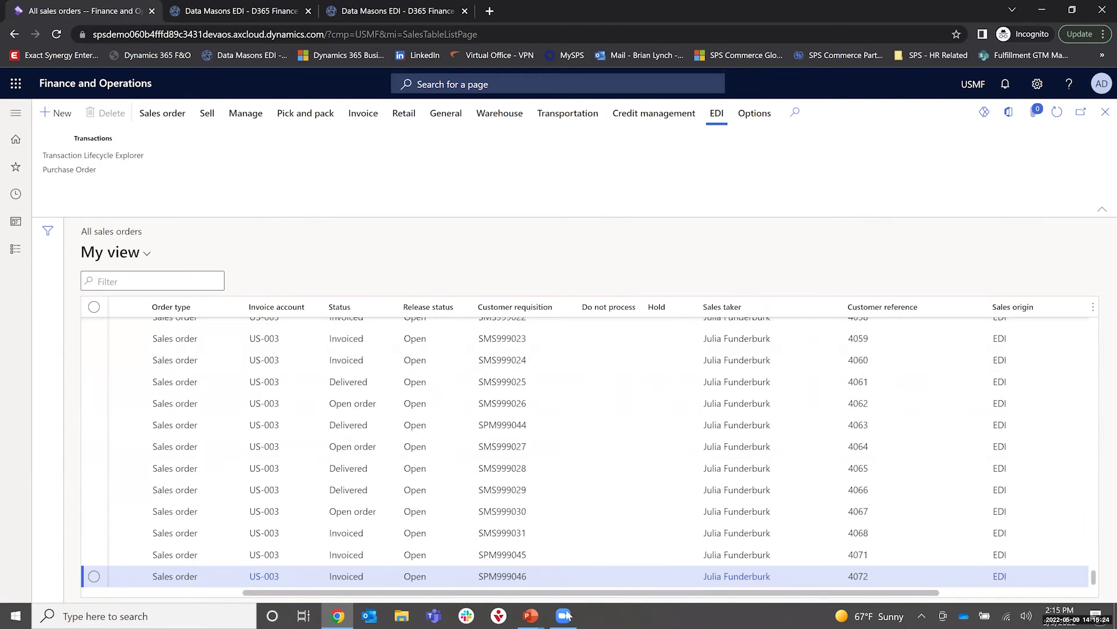
pyautogui.moveTo(461, 596); pyautogui.dragTo(303, 598)
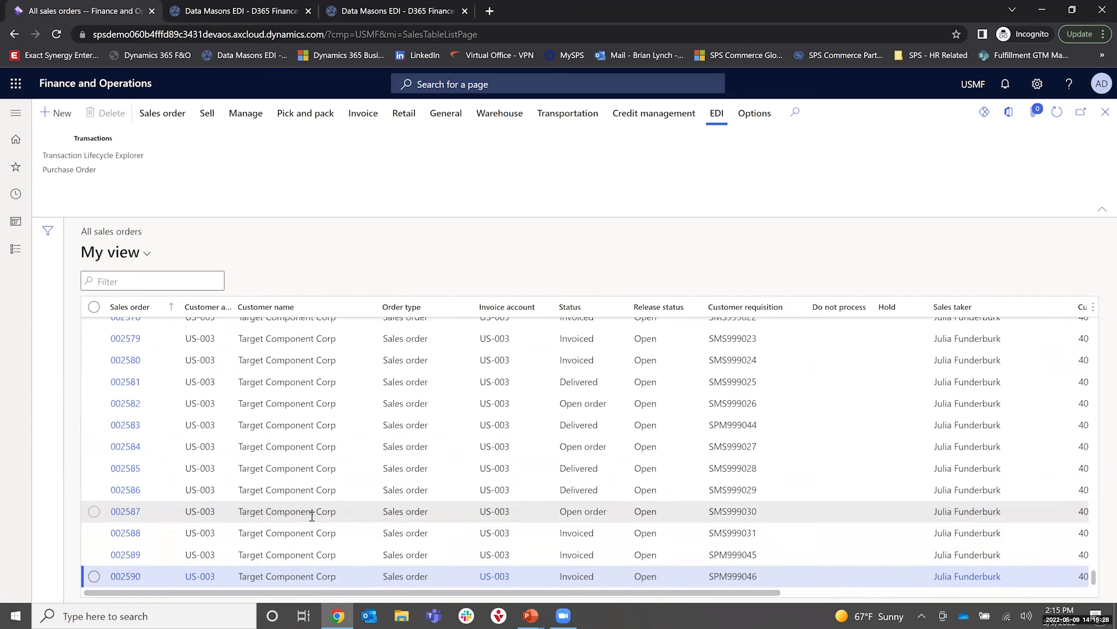
pyautogui.click(125, 360)
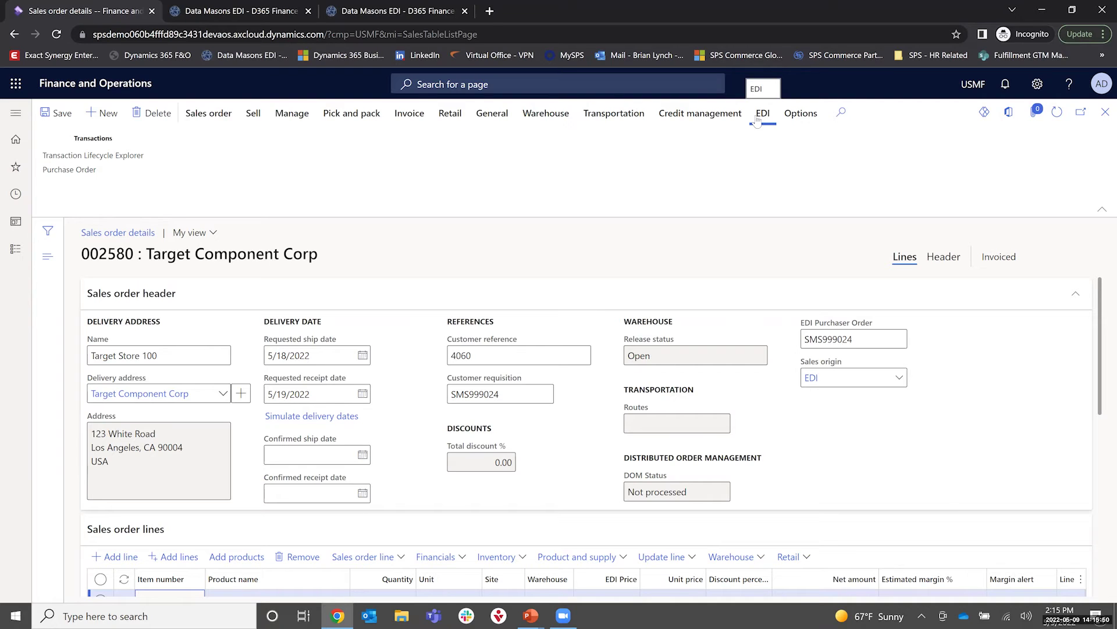
# - View the sales order's header details and its invoice customer's EDI options, and return to the order's line view
pyautogui.doubleClick(939, 258)
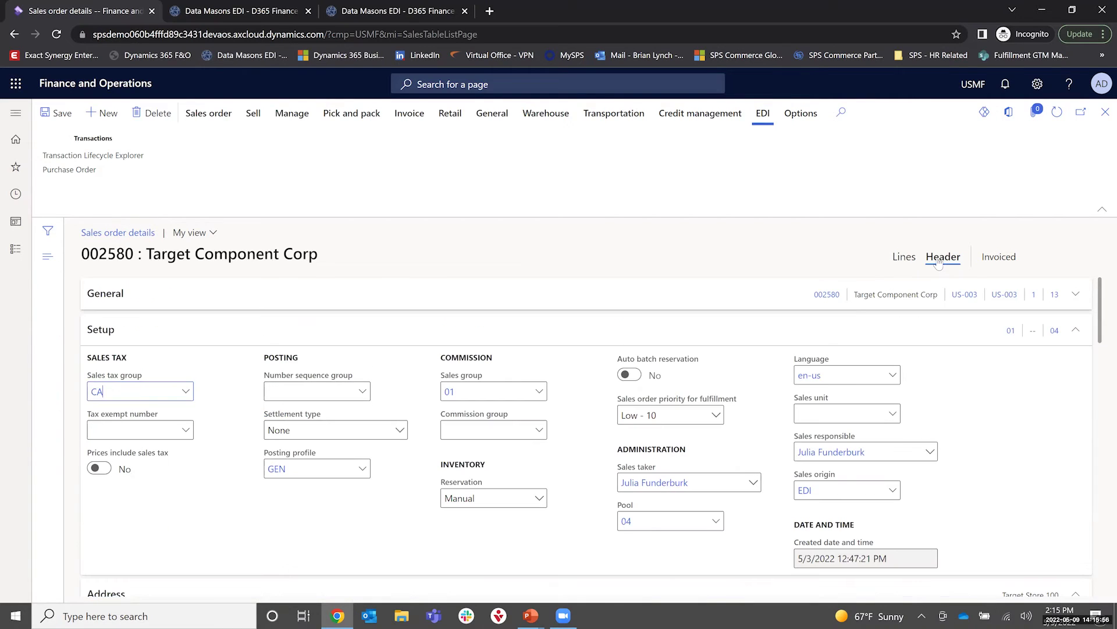
pyautogui.click(962, 298)
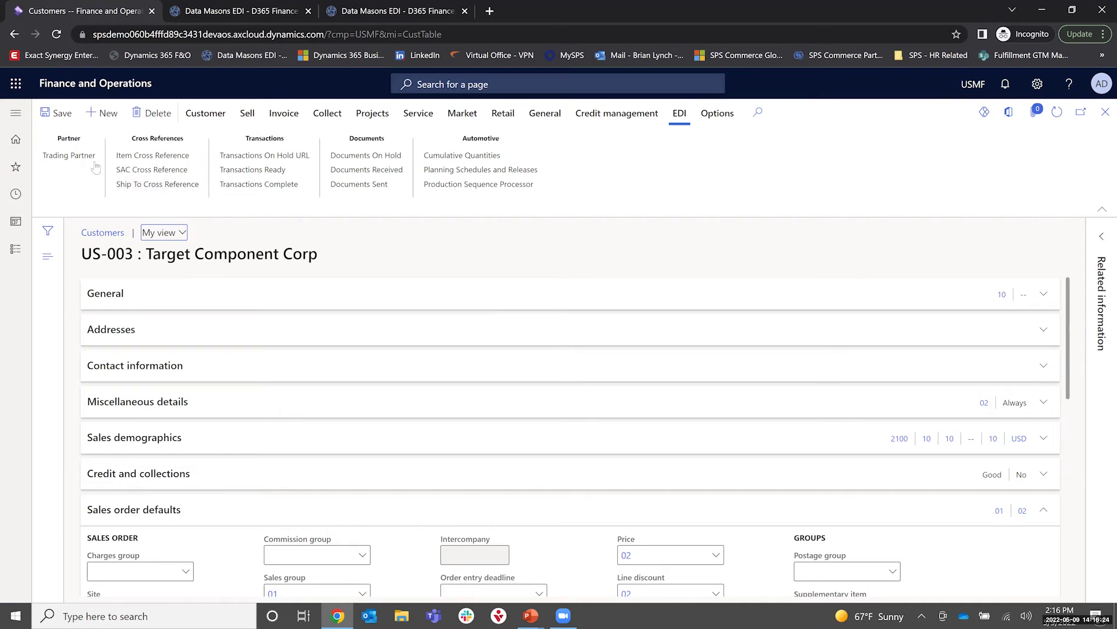
pyautogui.click(15, 35)
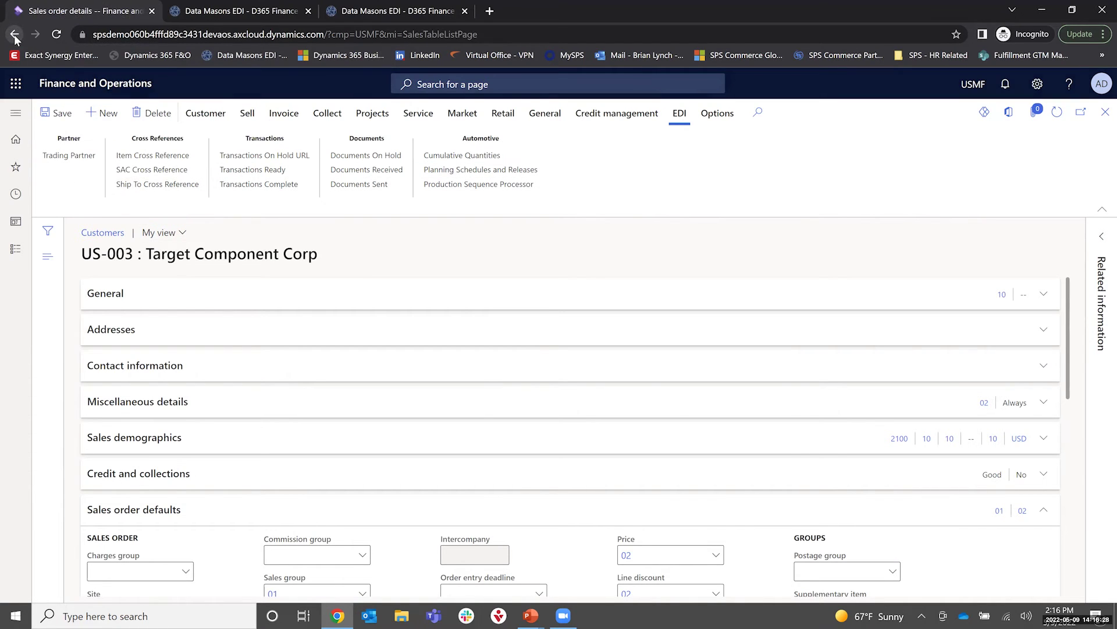
pyautogui.click(903, 259)
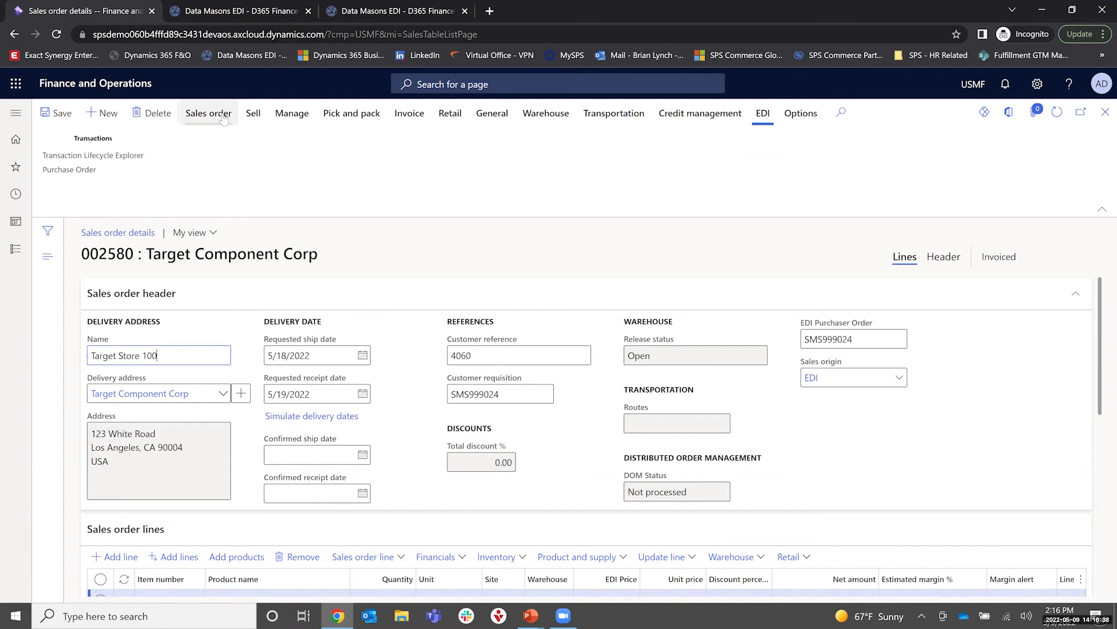
# - Examine the selling, pick-and-pack and invoicing functions available for the sales order
pyautogui.click(248, 115)
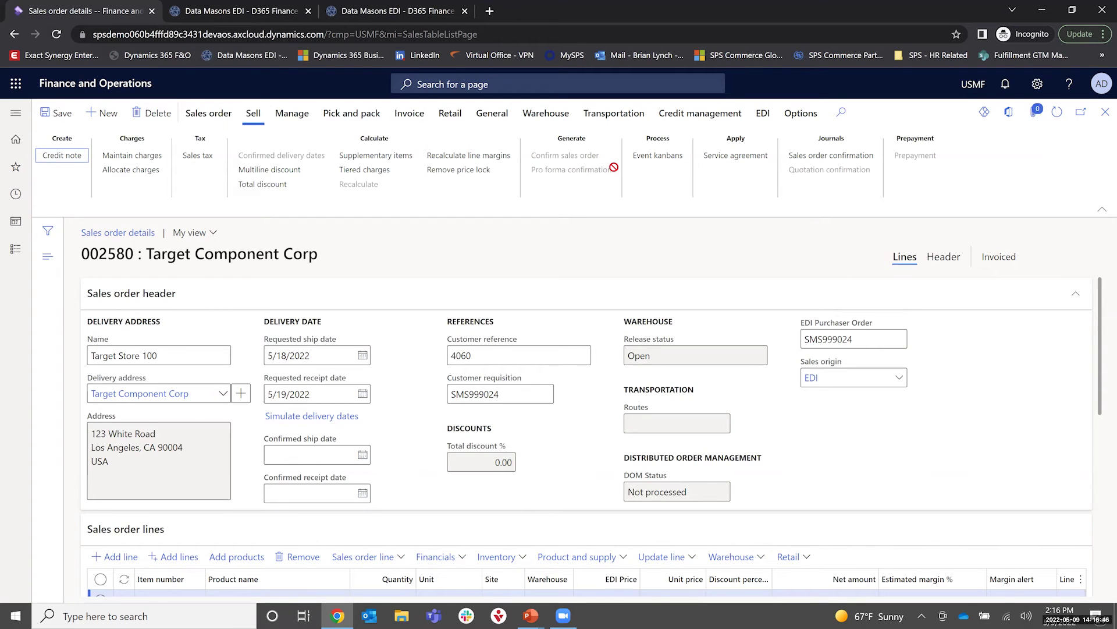
pyautogui.click(343, 115)
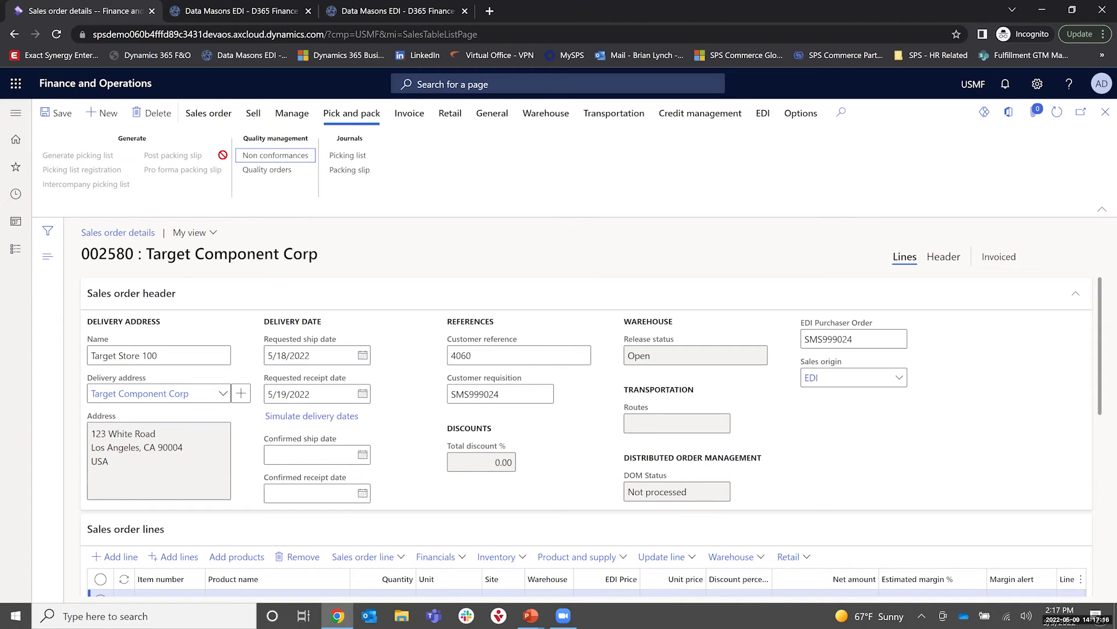
pyautogui.click(413, 116)
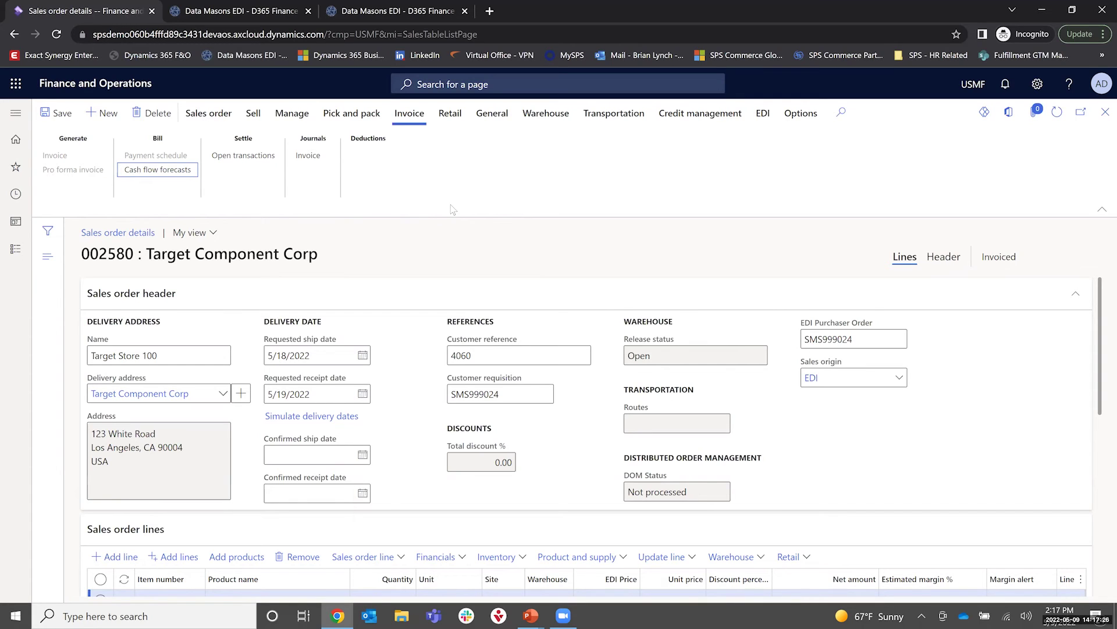
# - Bring up the sales order's Transaction Lifecycle Explorer in Data Masons EDI
pyautogui.click(763, 113)
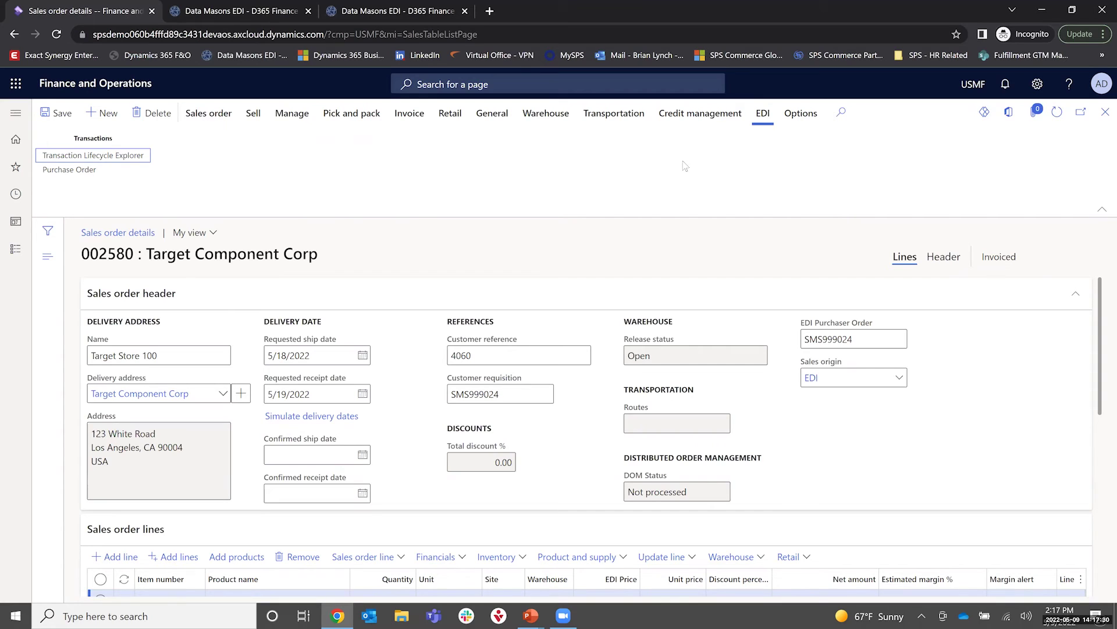
pyautogui.click(131, 156)
pyautogui.click(266, 12)
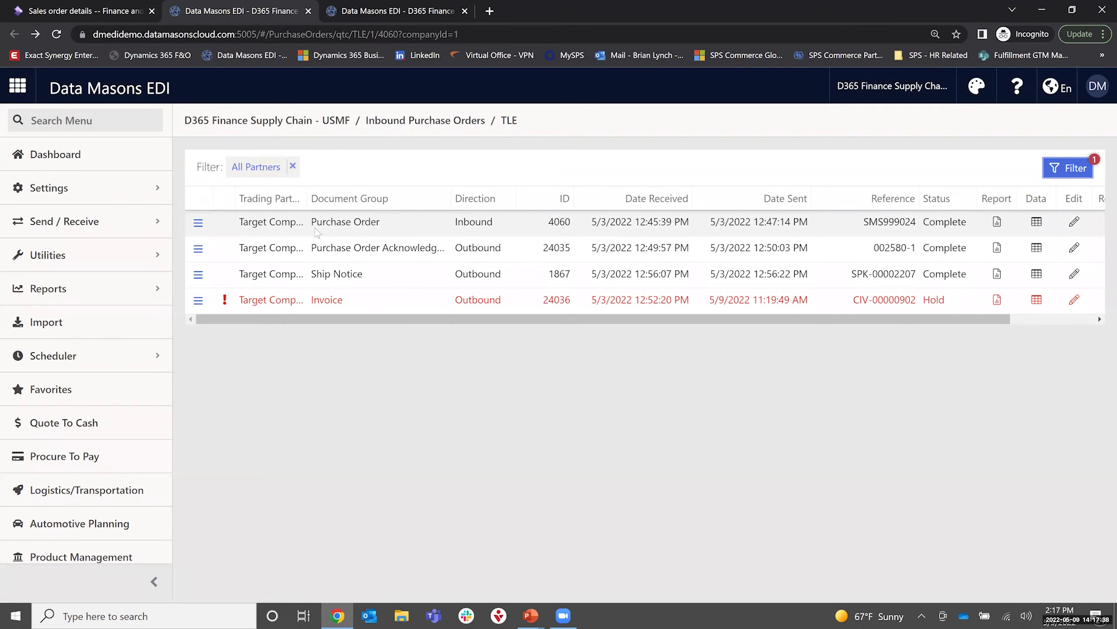
# - Examine the purchase order, acknowledgement, ship notice and invoice transactions, including their processing and FA statuses
pyautogui.moveTo(313, 224); pyautogui.dragTo(378, 224)
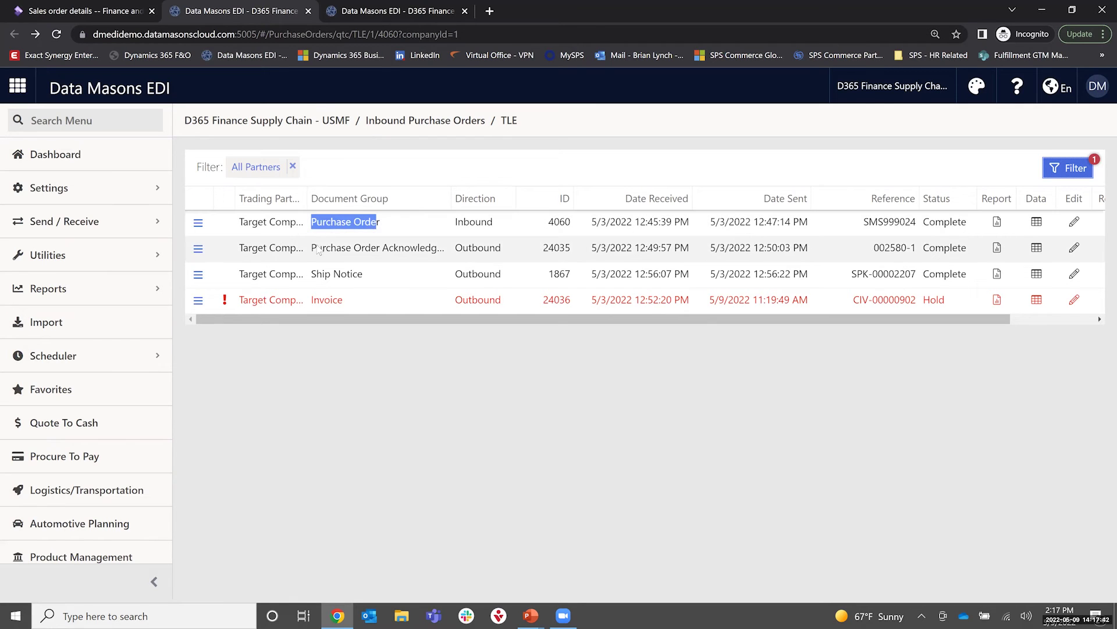
pyautogui.moveTo(313, 250); pyautogui.dragTo(409, 257)
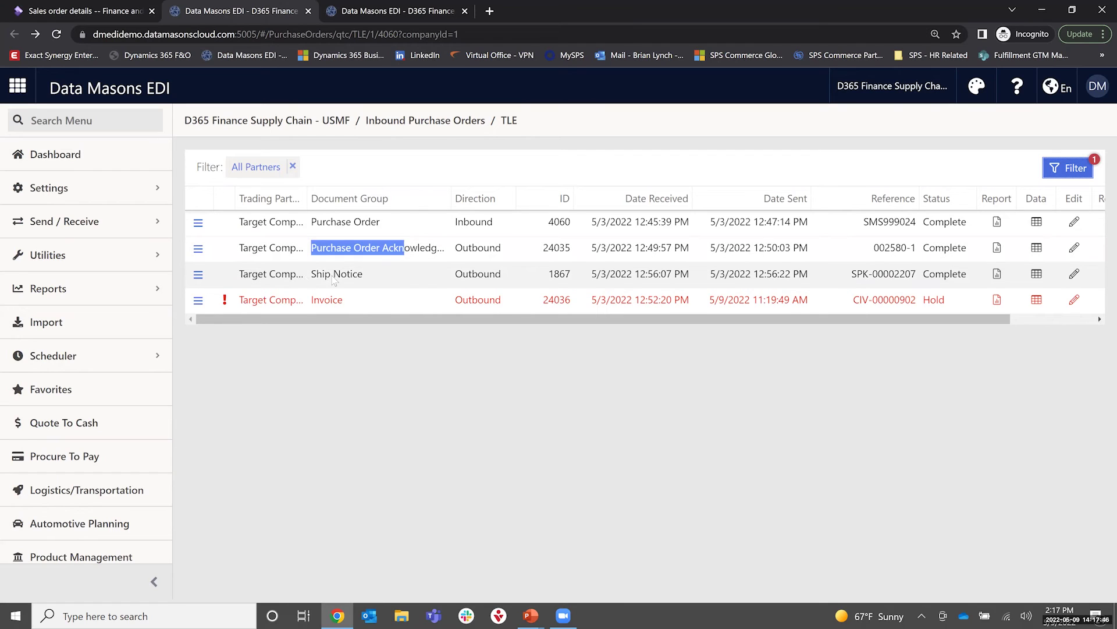
pyautogui.moveTo(310, 276); pyautogui.dragTo(365, 282)
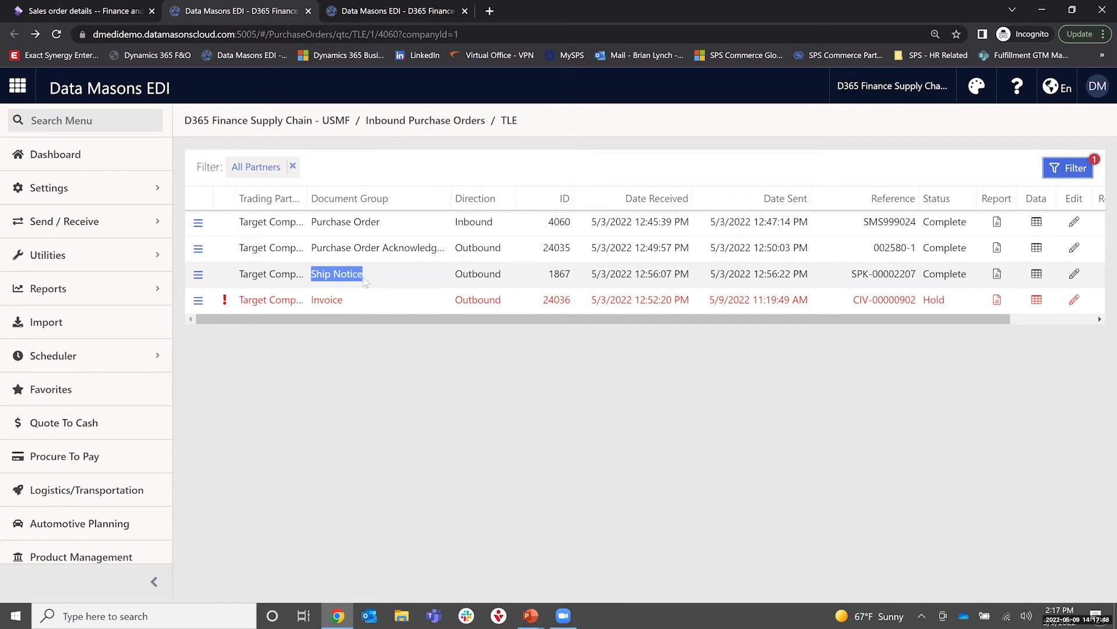
pyautogui.moveTo(310, 302); pyautogui.dragTo(352, 305)
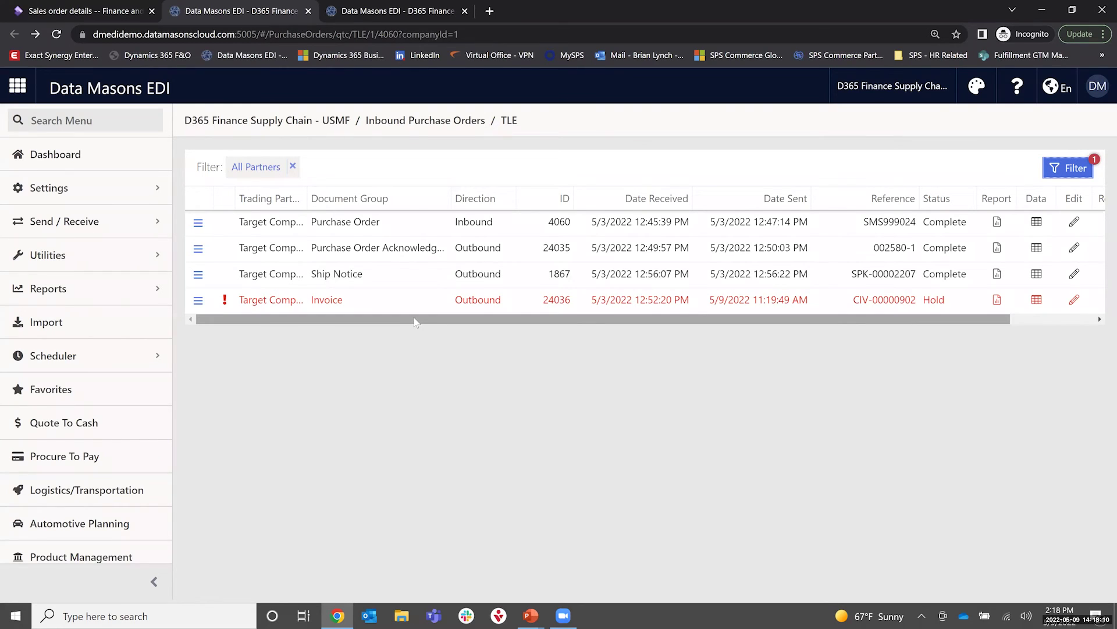
pyautogui.moveTo(414, 322); pyautogui.dragTo(510, 324)
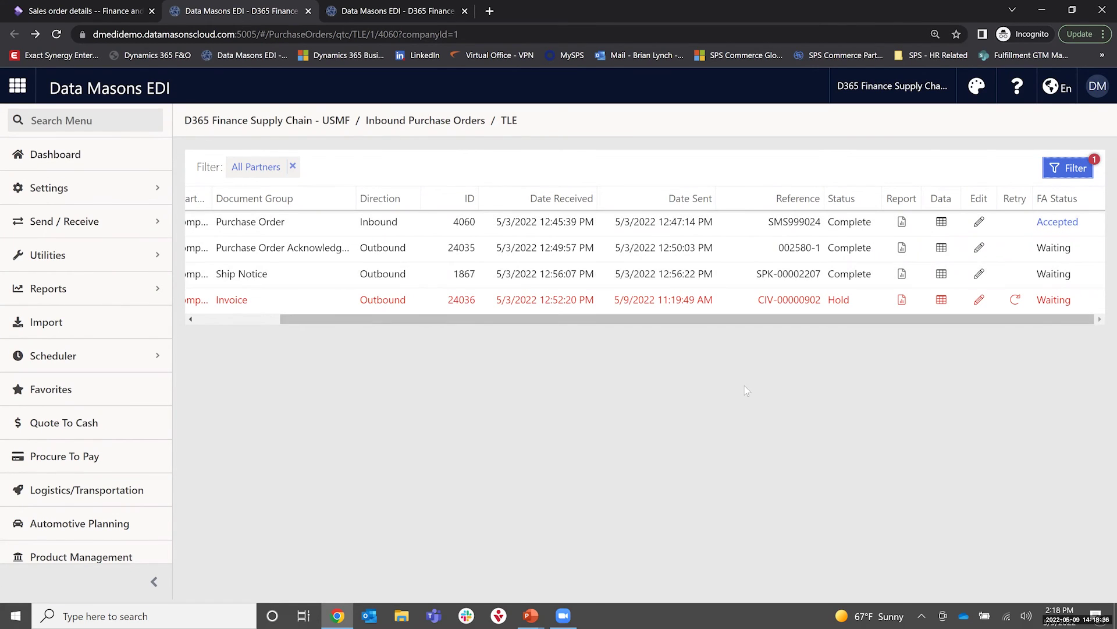
pyautogui.moveTo(591, 322); pyautogui.dragTo(481, 342)
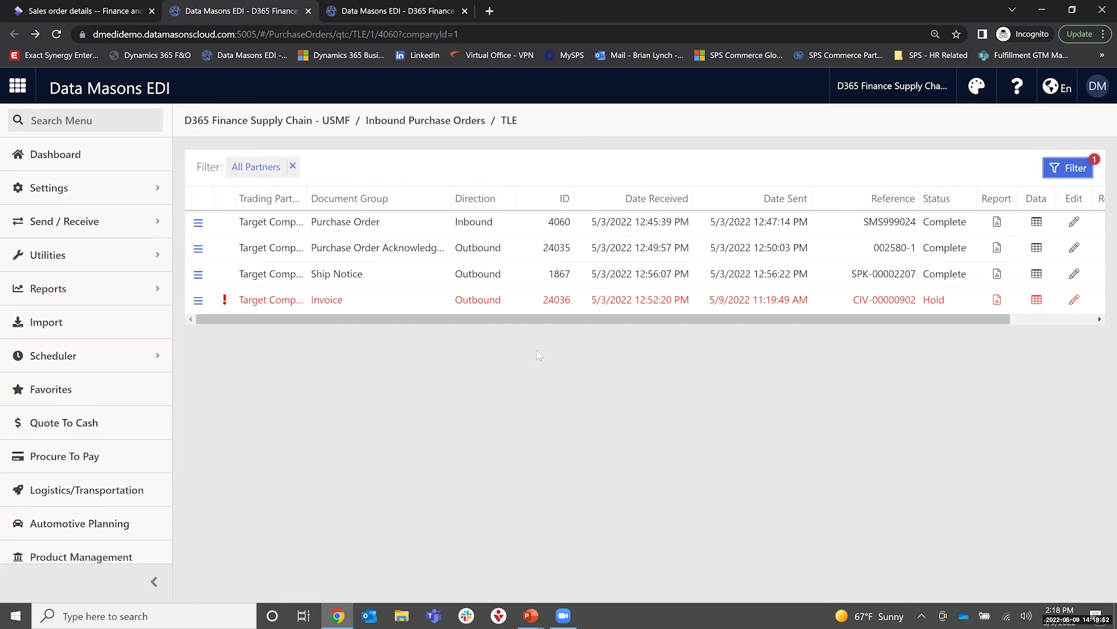
# - Examine the Data Masons EDI dashboard's Documents Received by Type chart and the available interface languages
pyautogui.click(390, 13)
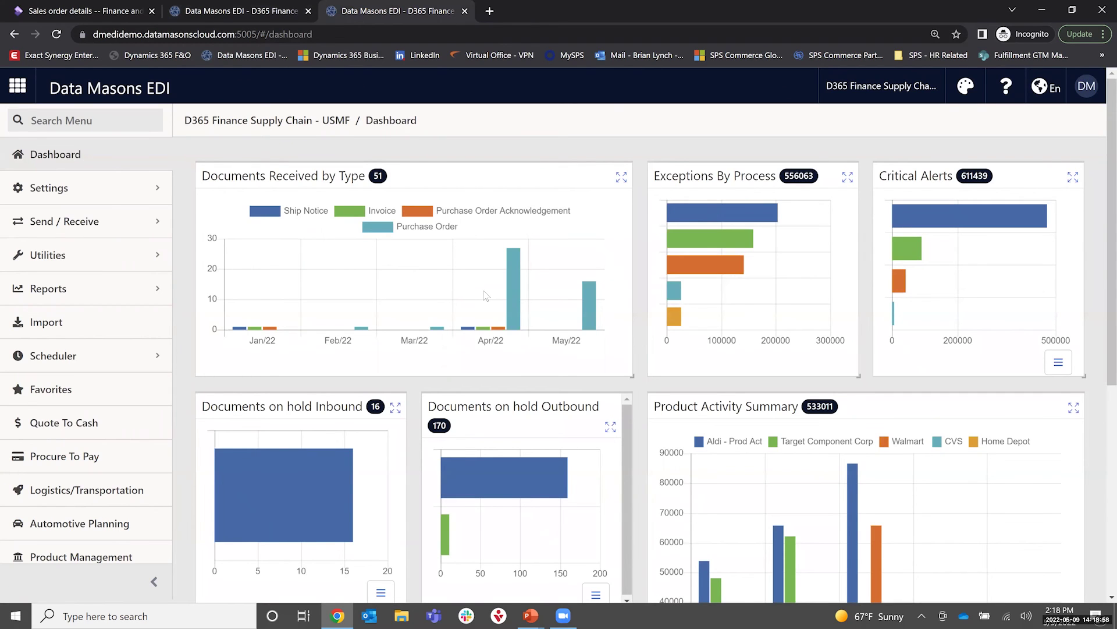
pyautogui.moveTo(519, 278)
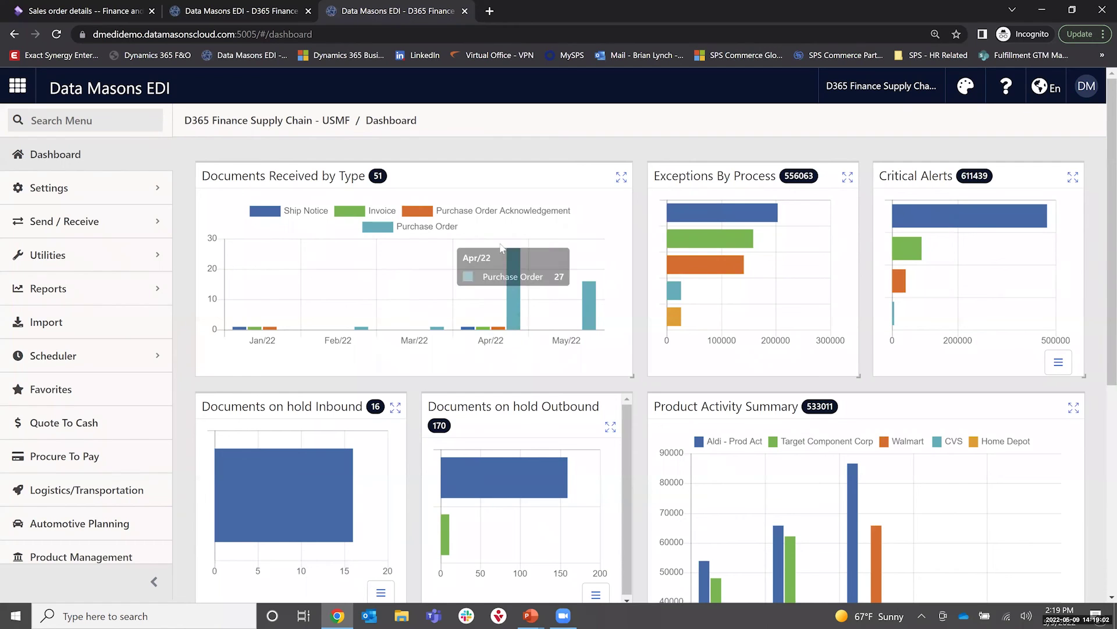
pyautogui.moveTo(417, 170)
pyautogui.mouseDown()
pyautogui.moveTo(607, 251)
pyautogui.moveTo(752, 353)
pyautogui.moveTo(503, 187)
pyautogui.moveTo(431, 169)
pyautogui.mouseUp()
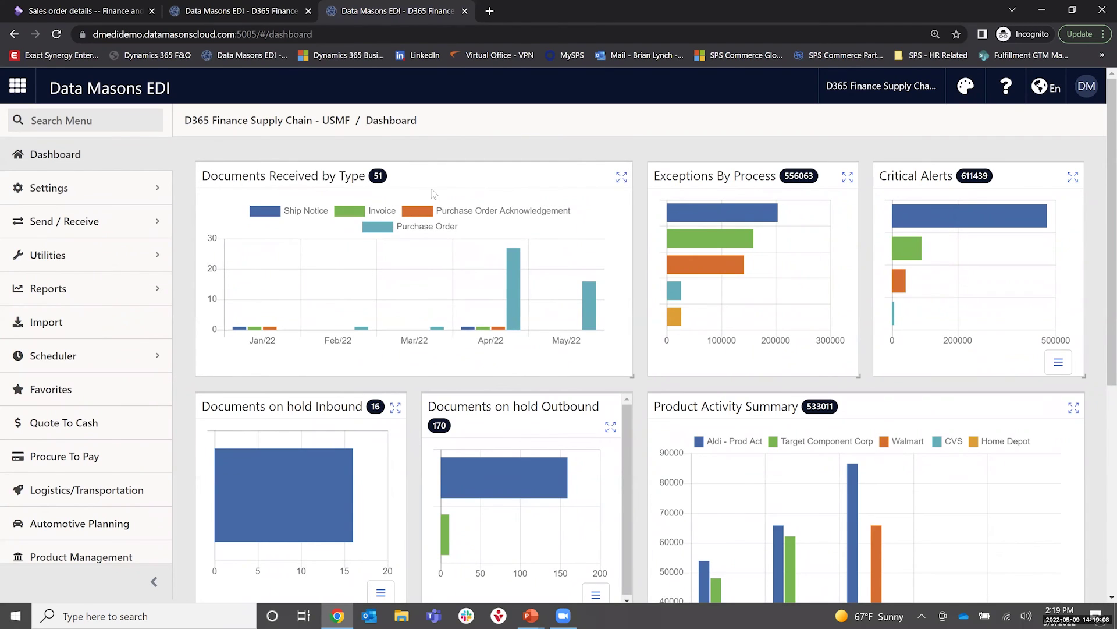
pyautogui.click(1039, 88)
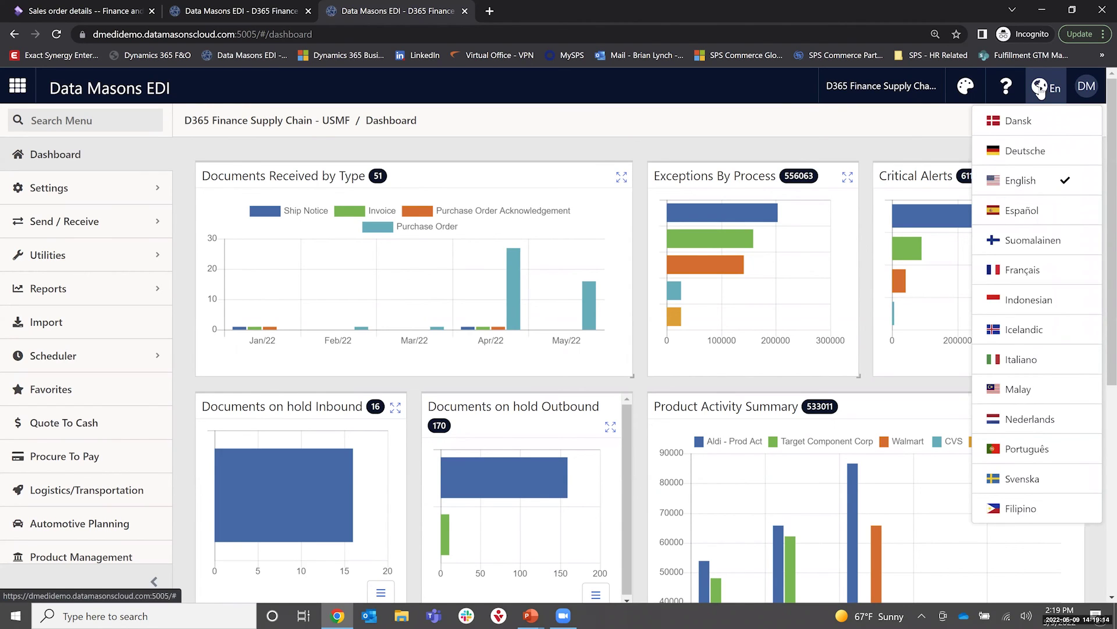
pyautogui.click(905, 139)
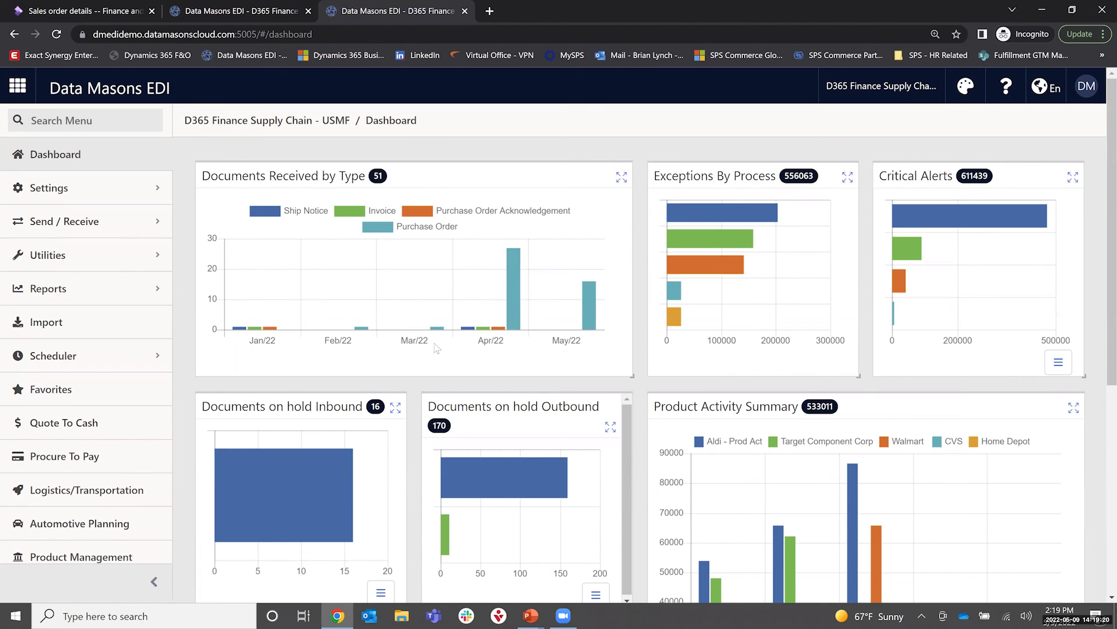
# - Open the inbound purchase orders on hold from the dashboard and filter them by trading partner "tar"
pyautogui.moveTo(279, 495)
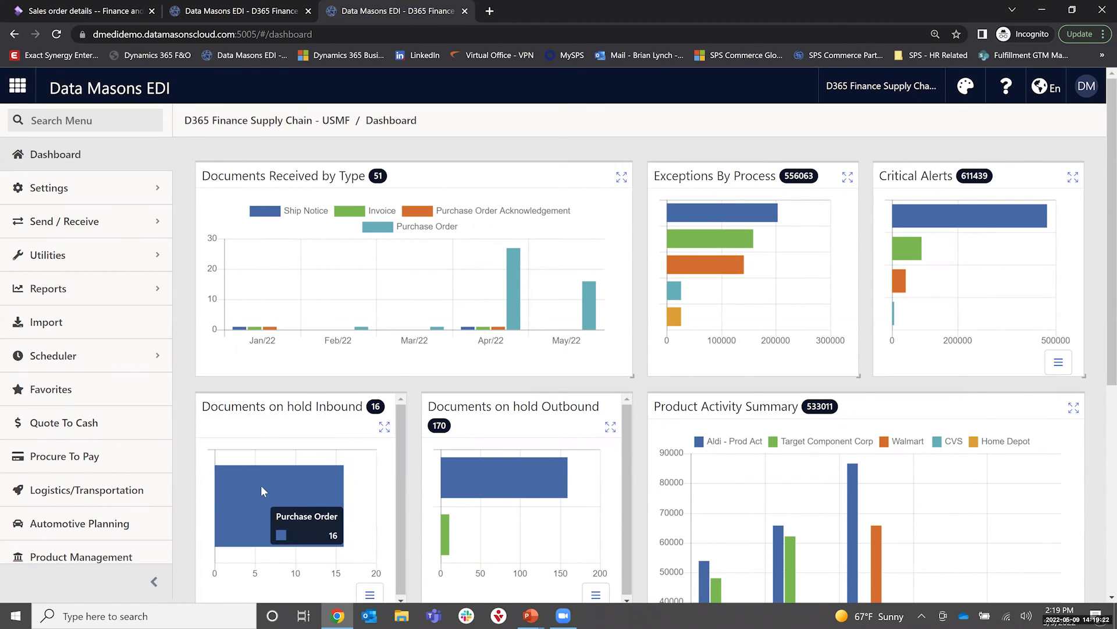
pyautogui.click(260, 489)
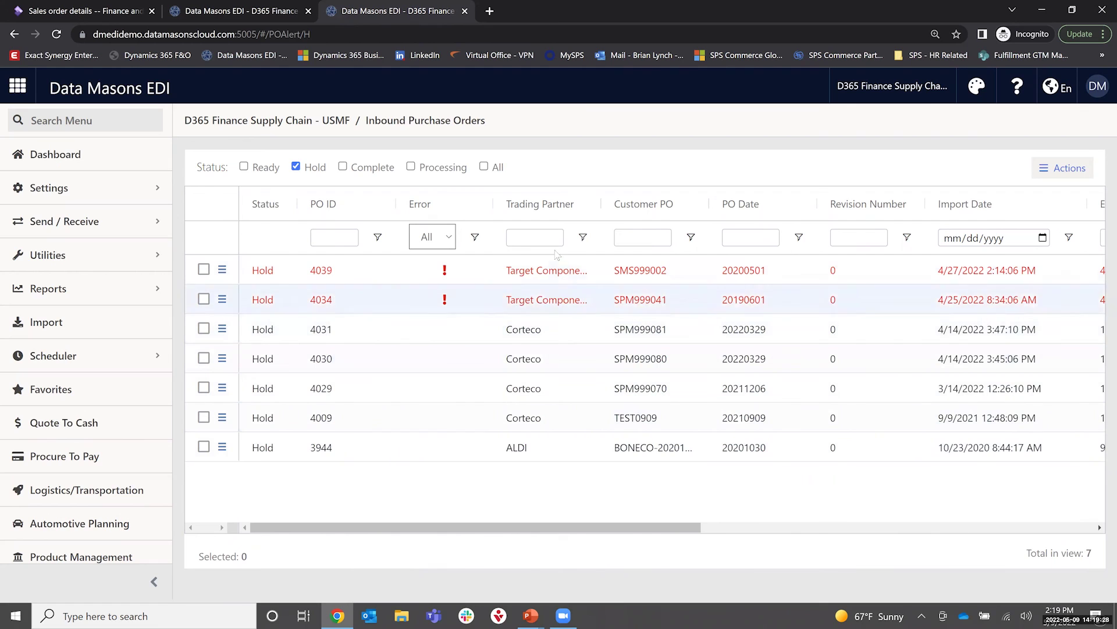
pyautogui.click(534, 237)
pyautogui.write('tar')
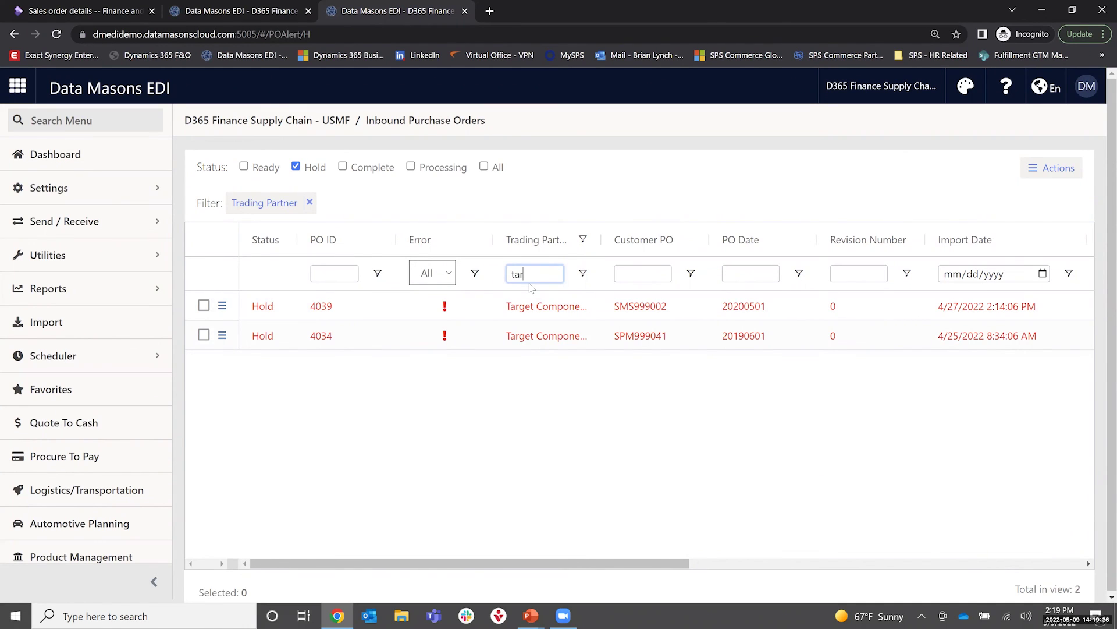
# - Clear the trading partner filter and move the Trading Partner column ahead of the Status column
pyautogui.press('BackSpace')
pyautogui.press('BackSpace')
pyautogui.press('BackSpace')
pyautogui.moveTo(518, 203); pyautogui.dragTo(229, 205)
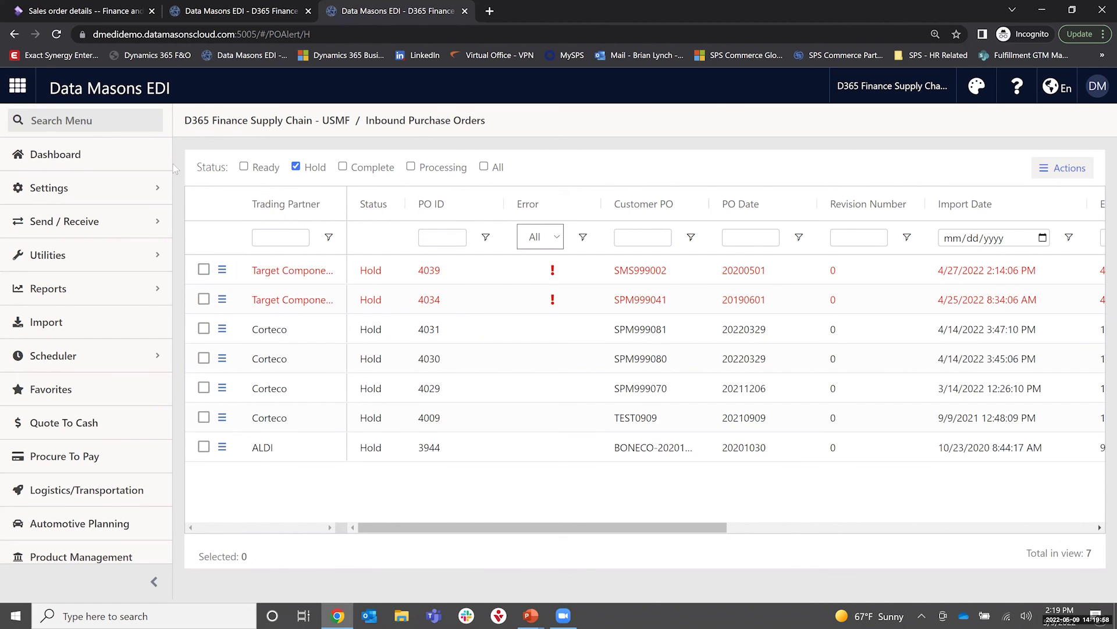
# - Return to the EDI dashboard and switch back to the Target Component Corp sales order in Finance and Operations
pyautogui.click(103, 163)
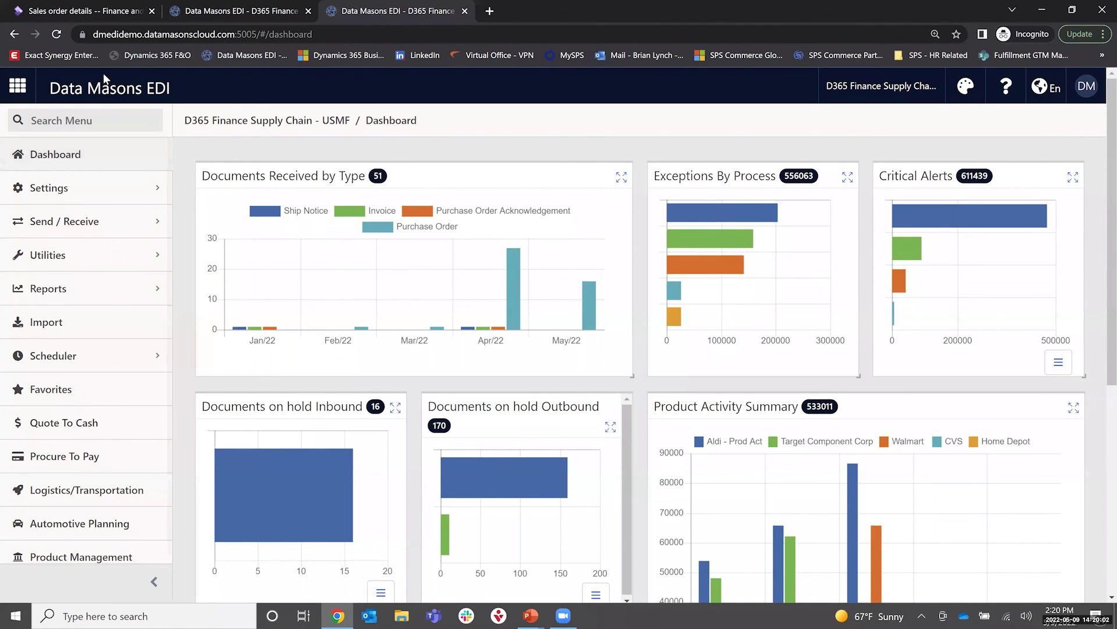
pyautogui.hotkey('ctrl', 'Tab')
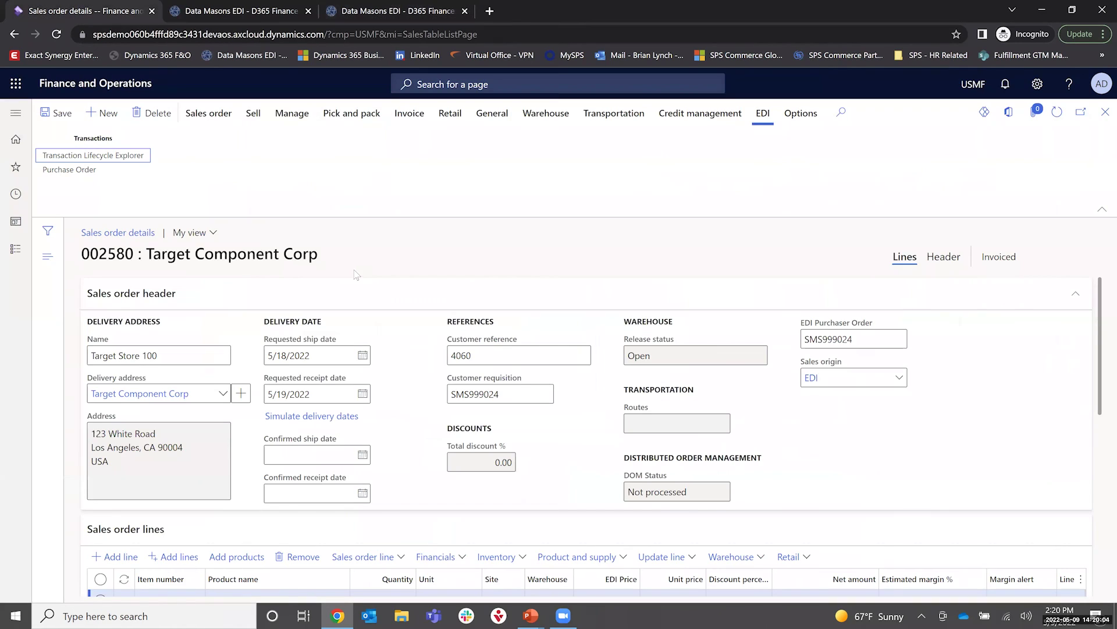